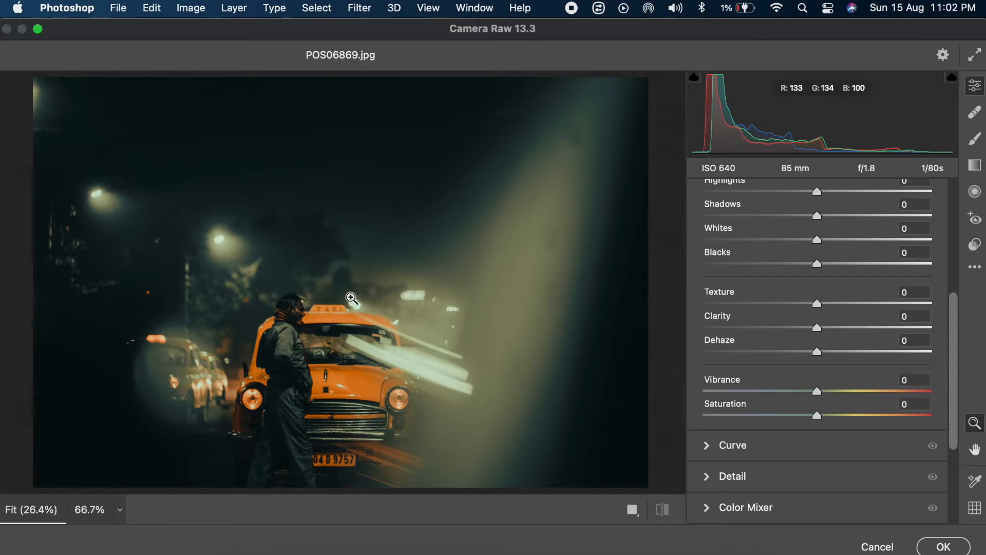
Examine the dark sky and the street lamp glow at up to 100% magnification.
left_click(359, 250)
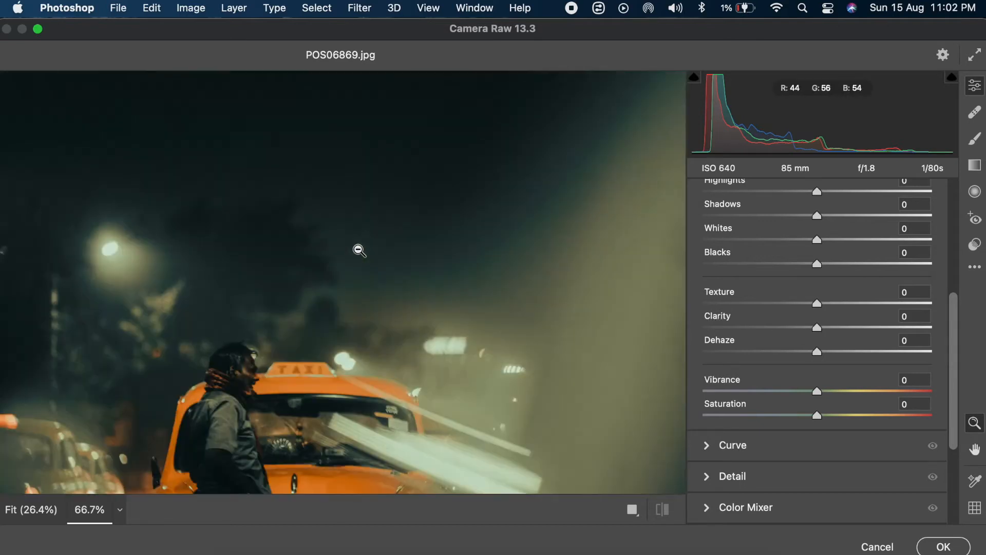
key("alt")
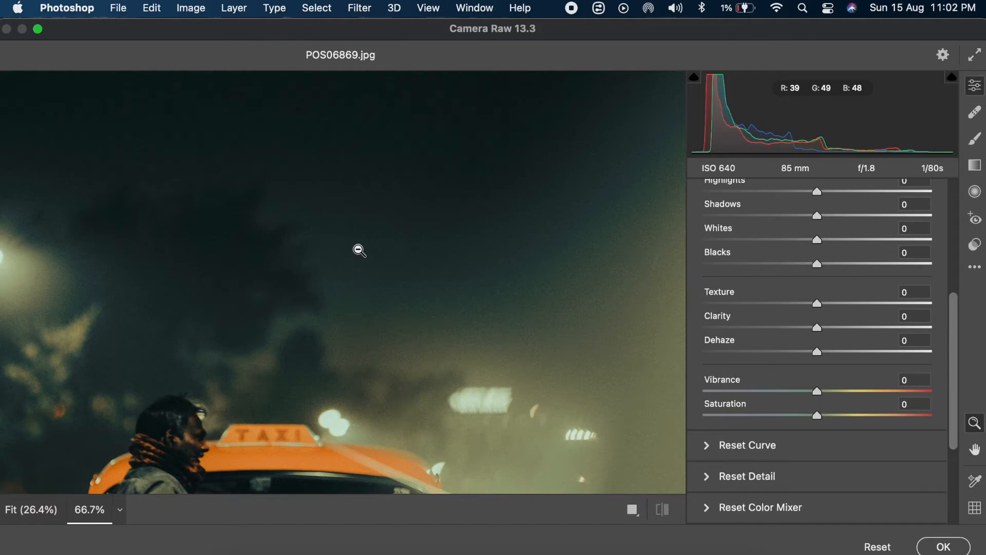
scroll(360, 250, "left", 5)
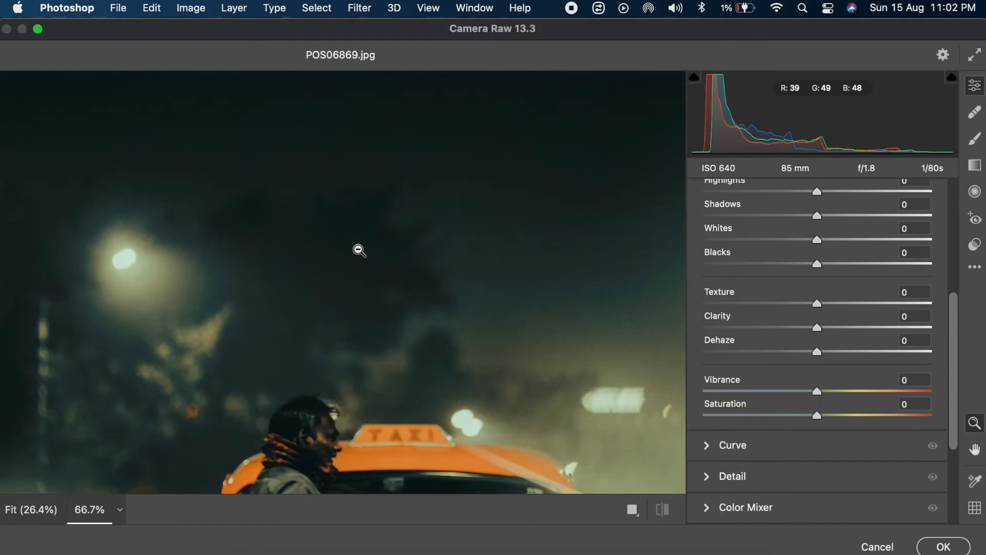
key("super+equal")
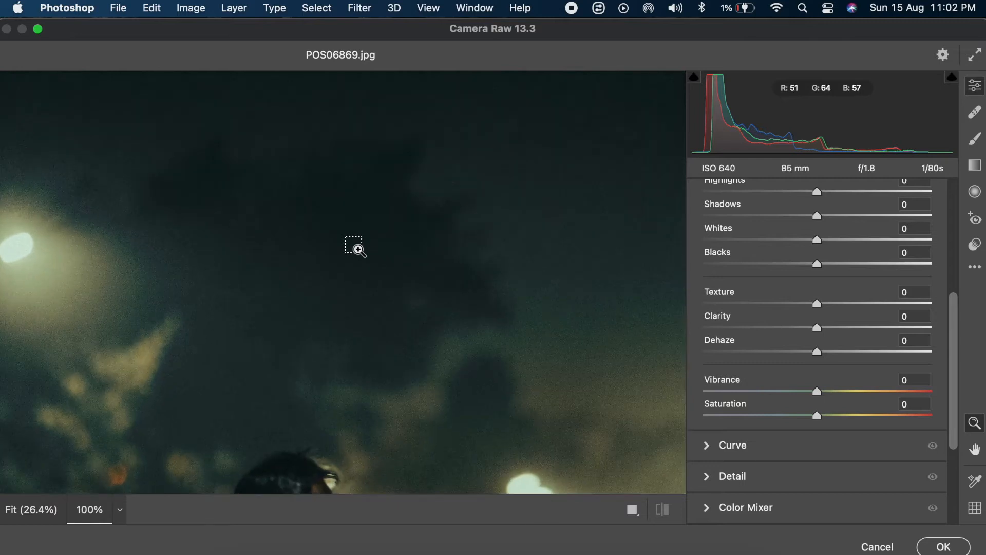
scroll(359, 250, "right", 10)
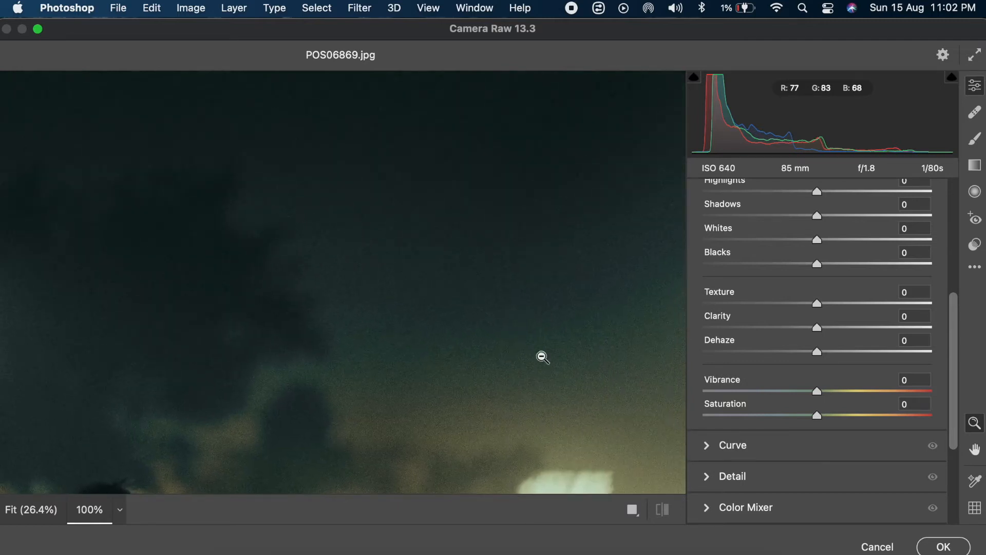
scroll(249, 262, "left", 10)
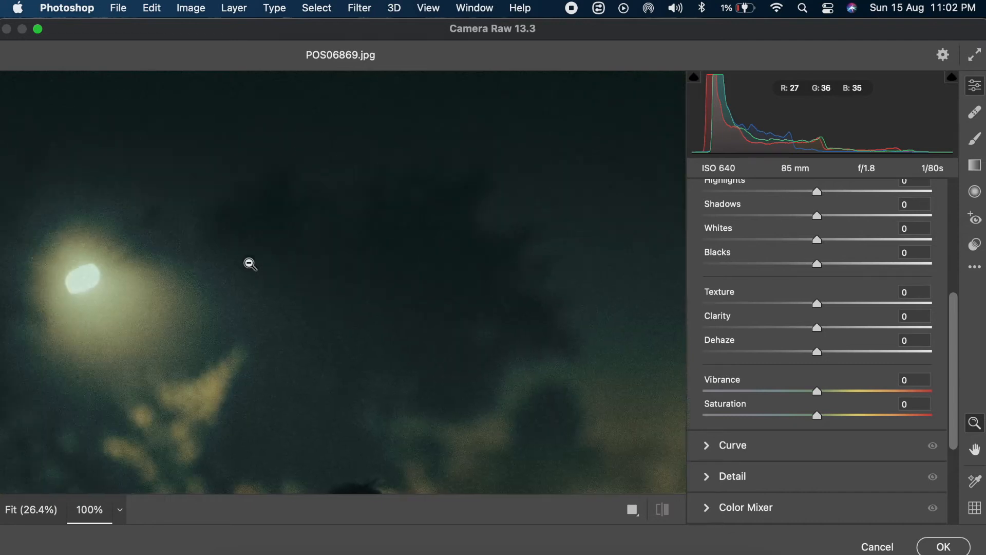
scroll(501, 263, "right", 5)
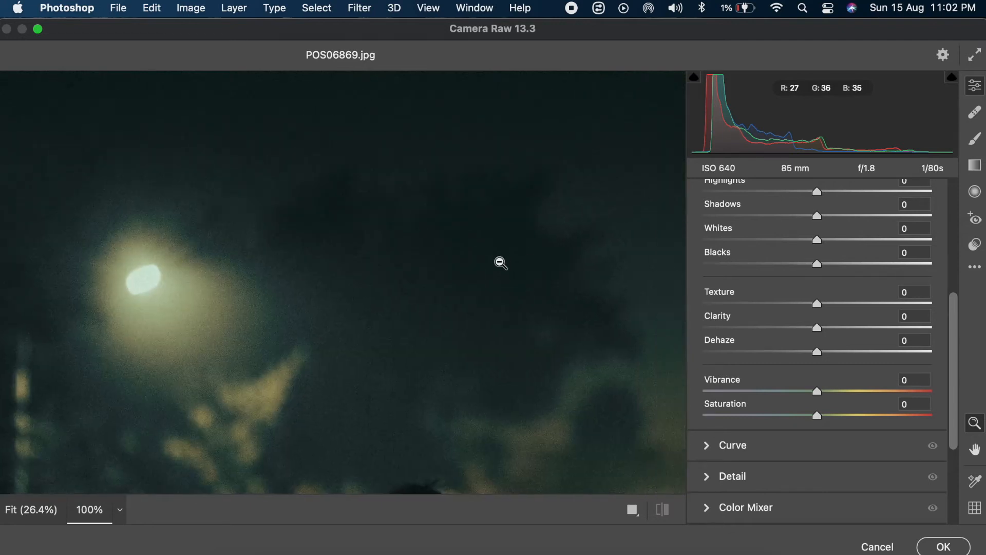
Try Dehaze at +100 on the whole photo, view the full image, and reset the slider.
left_click(890, 353)
left_click_drag(890, 353, 948, 359)
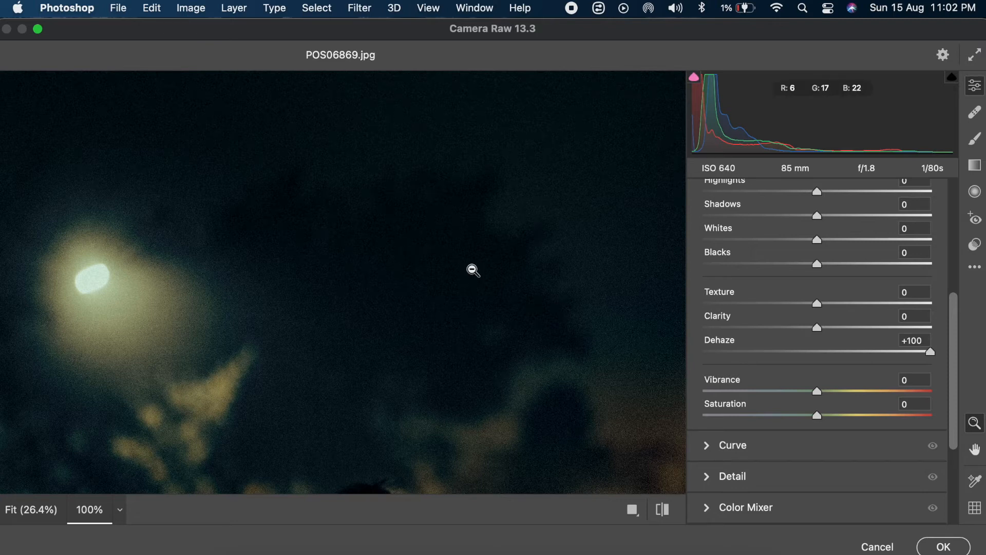
left_click(473, 270, "alt")
left_click(472, 270, "alt")
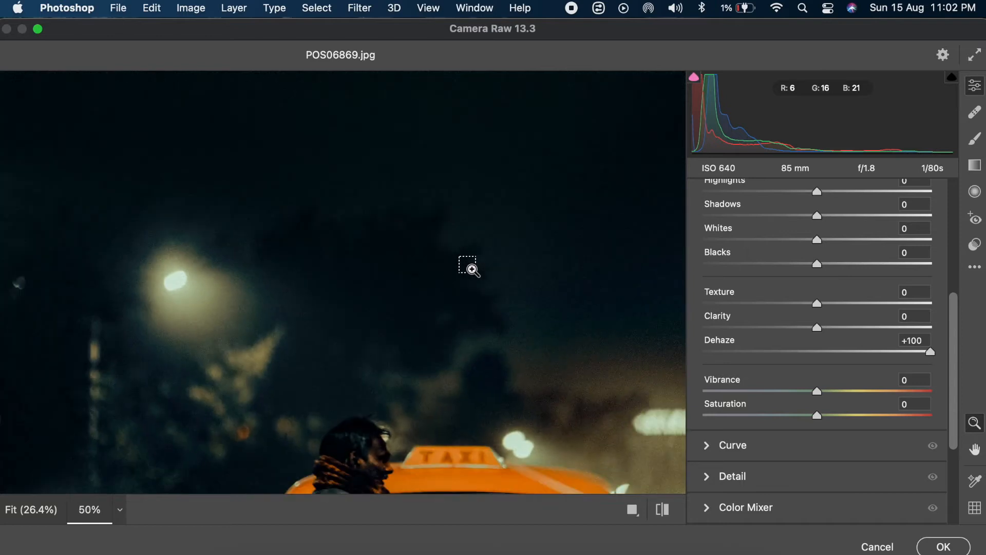
left_click(472, 270, "alt")
left_click(472, 270, "alt")
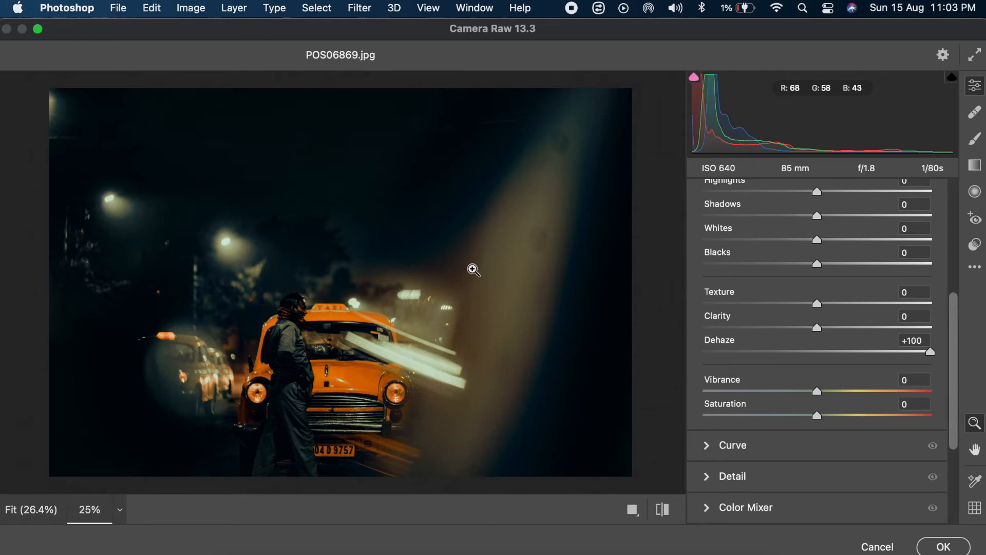
double_click(931, 351)
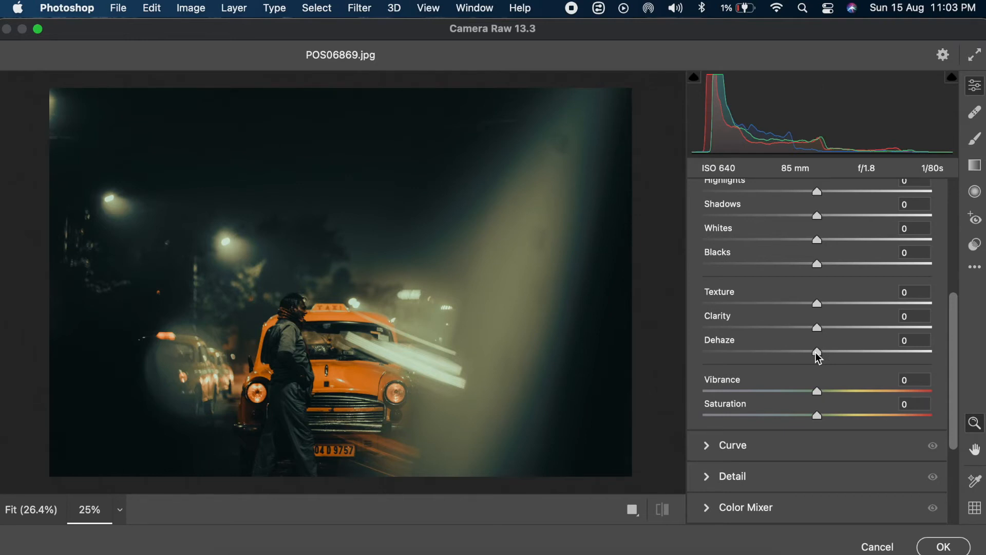
Try Dehaze at -100 on the whole photo and reset it.
left_click_drag(817, 354, 698, 354)
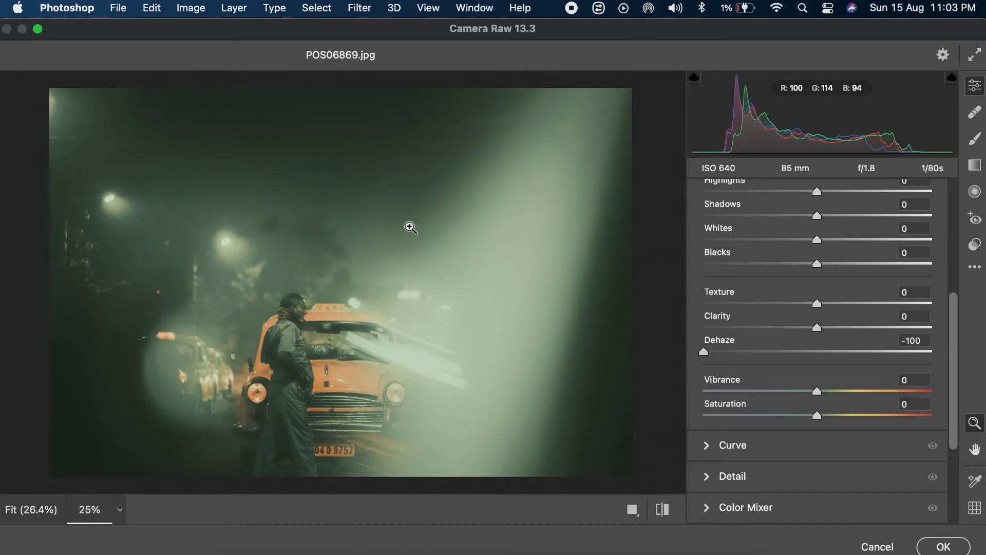
double_click(704, 353)
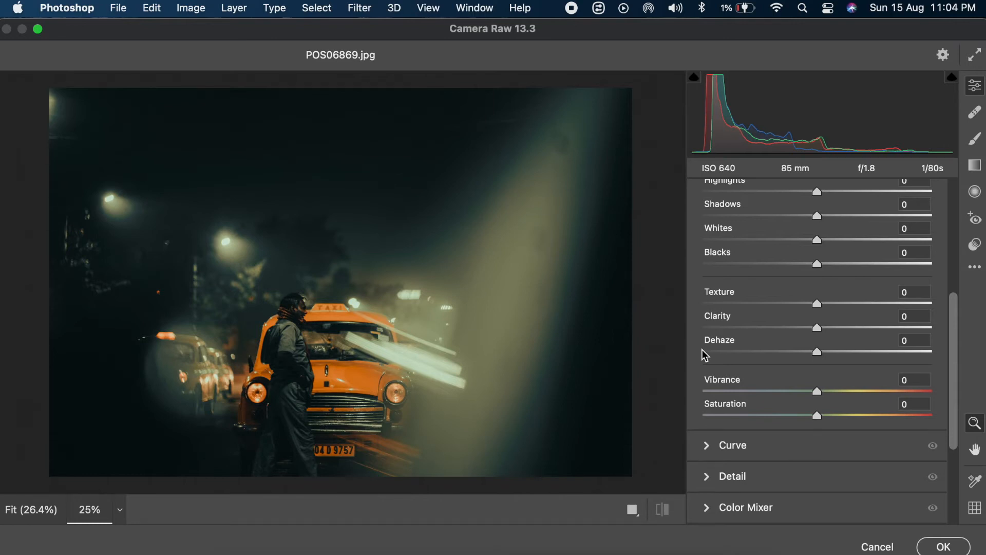
Activate the adjustment Brush and reset all of its selective edit values.
left_click(973, 144)
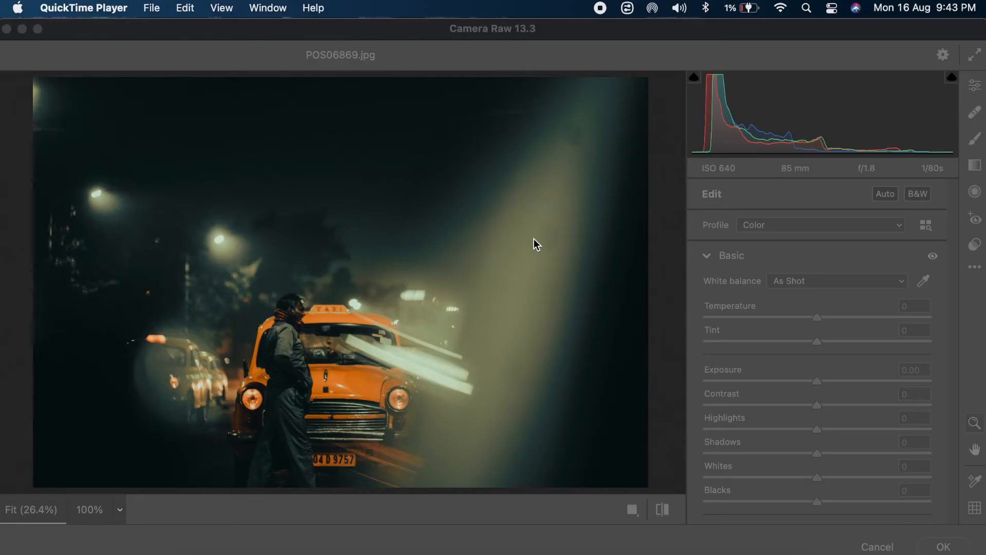
left_click(667, 248)
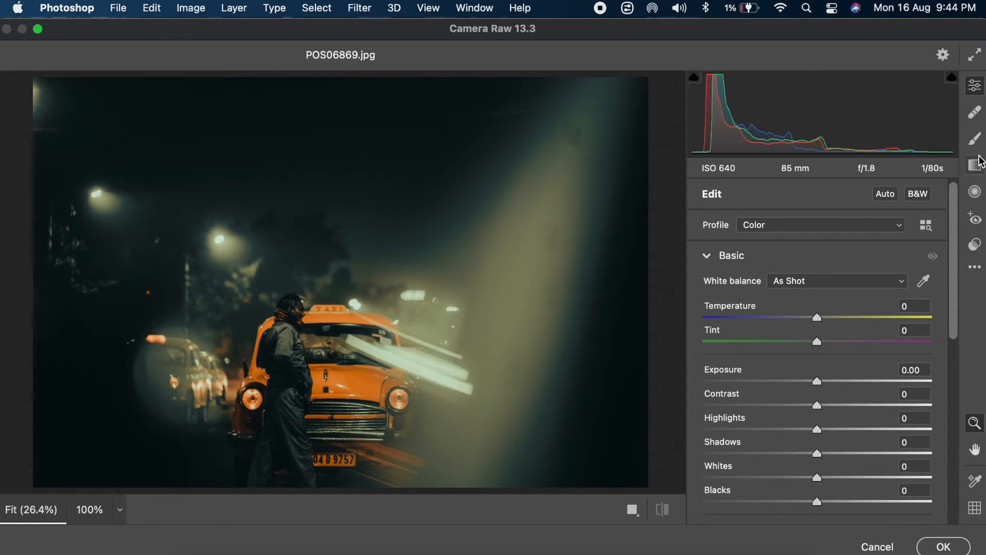
left_click(975, 140)
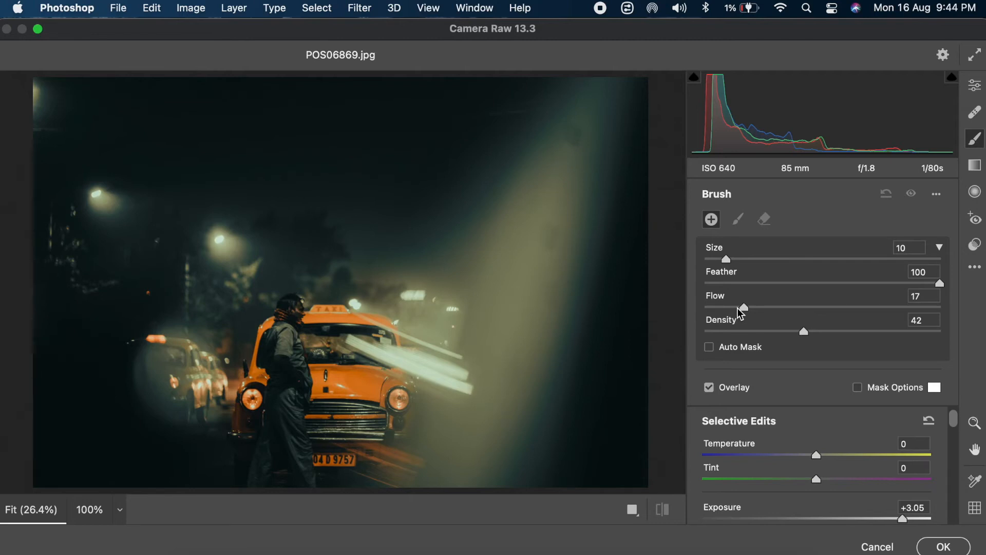
scroll(834, 442, "down", 1)
scroll(834, 442, "down", 2)
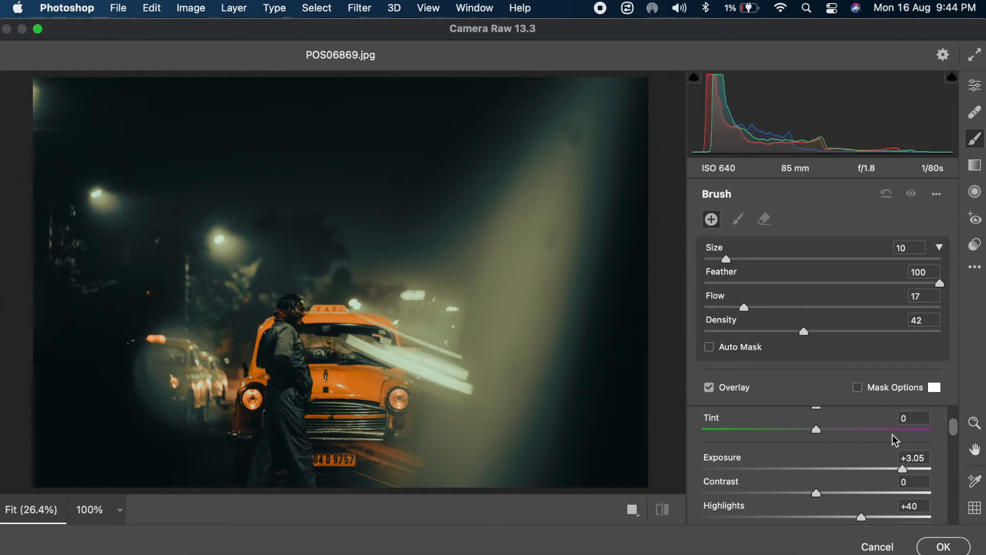
scroll(897, 441, "up", 2)
left_click(925, 428)
Set the brush's Exposure to +1.50.
scroll(833, 486, "down", 2)
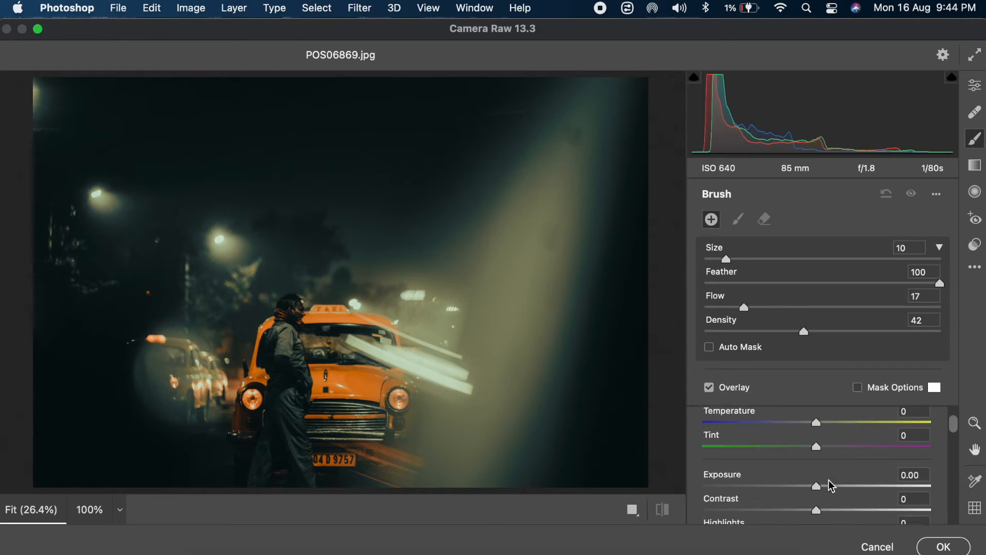
left_click_drag(818, 478, 862, 480)
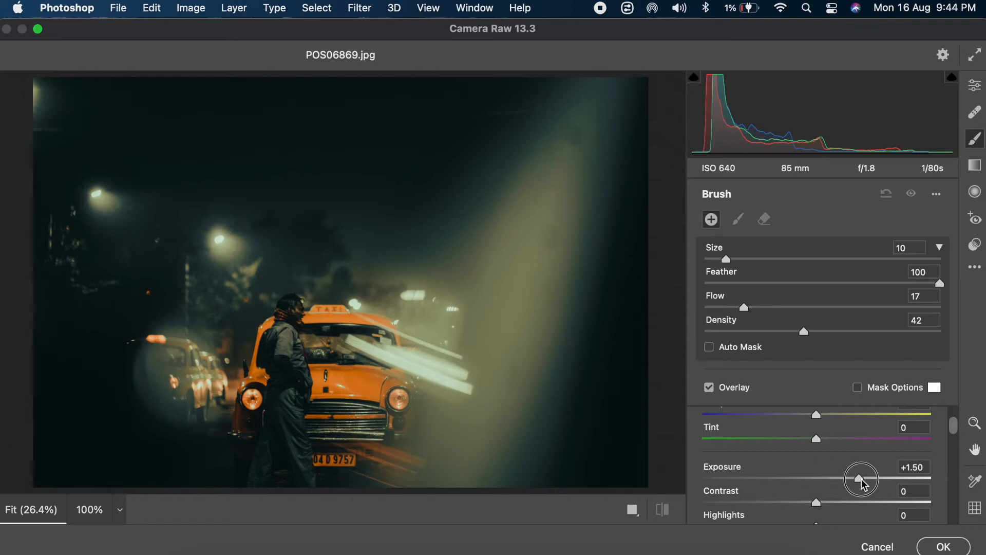
left_click_drag(863, 483, 862, 484)
Set the brush's Blacks to +31 and Dehaze to -100, and review its remaining selective edits.
scroll(853, 486, "down", 2)
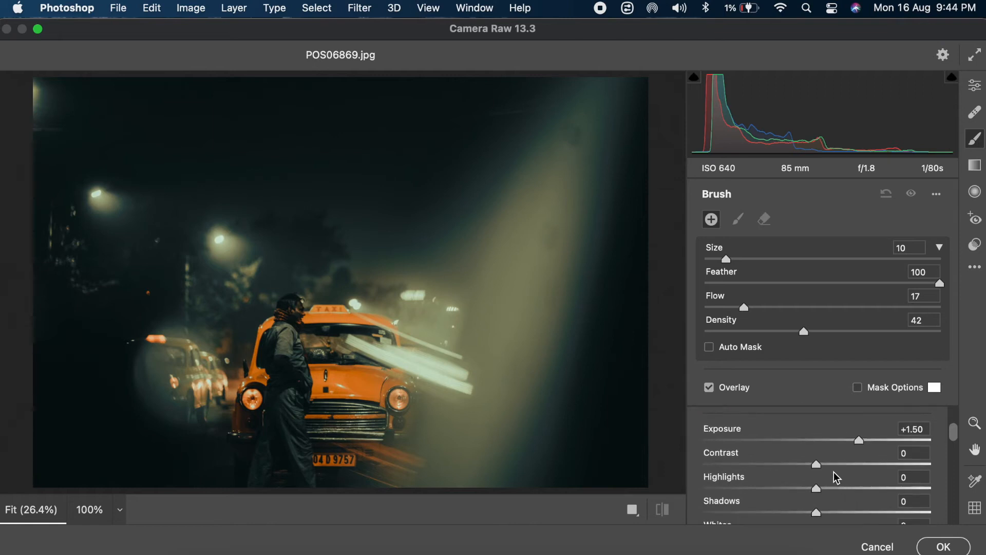
scroll(843, 508, "down", 3)
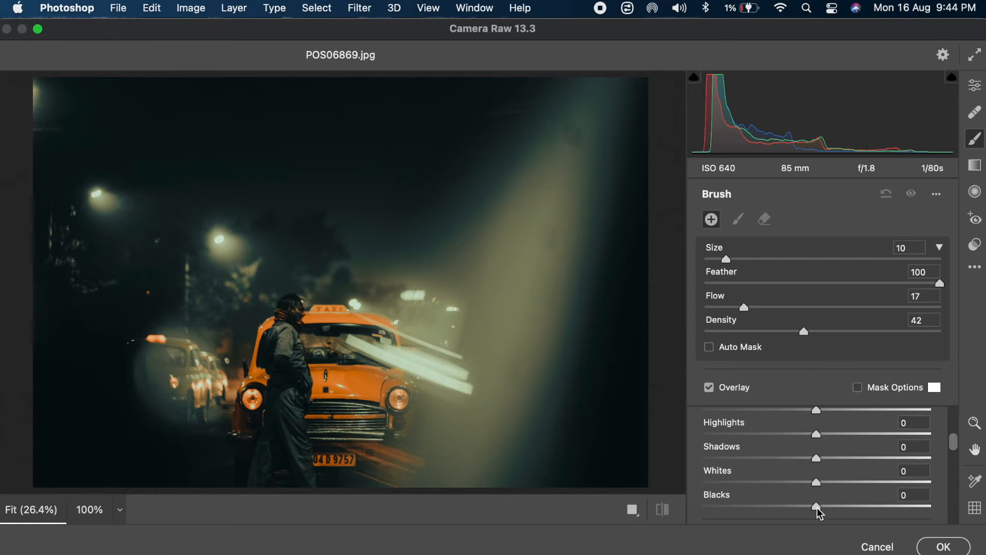
left_click_drag(818, 513, 853, 511)
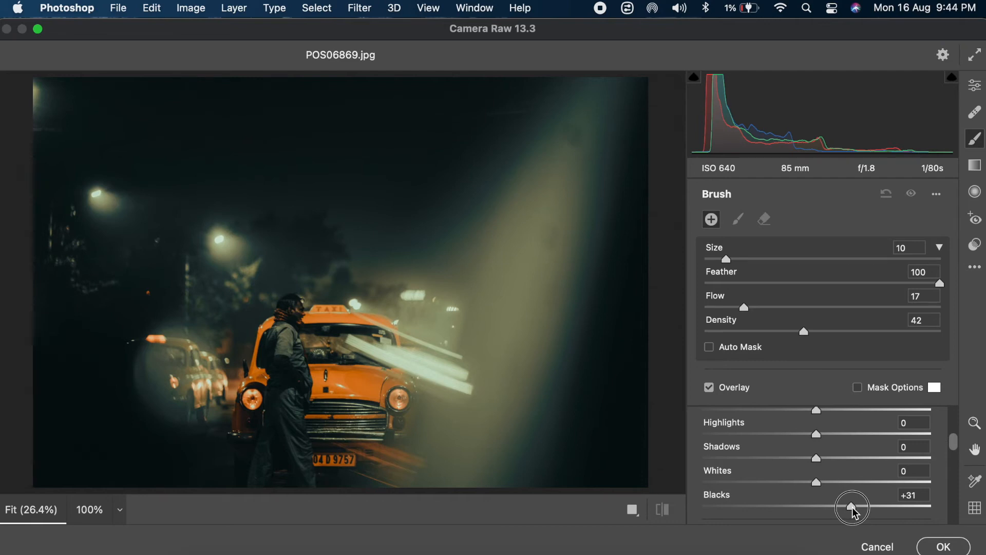
scroll(822, 493, "down", 5)
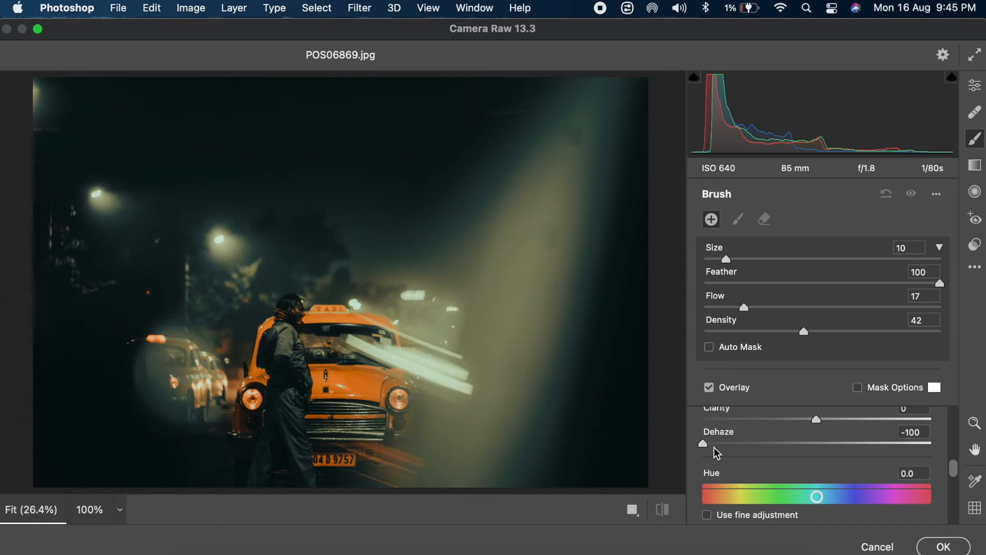
scroll(771, 483, "down", 2)
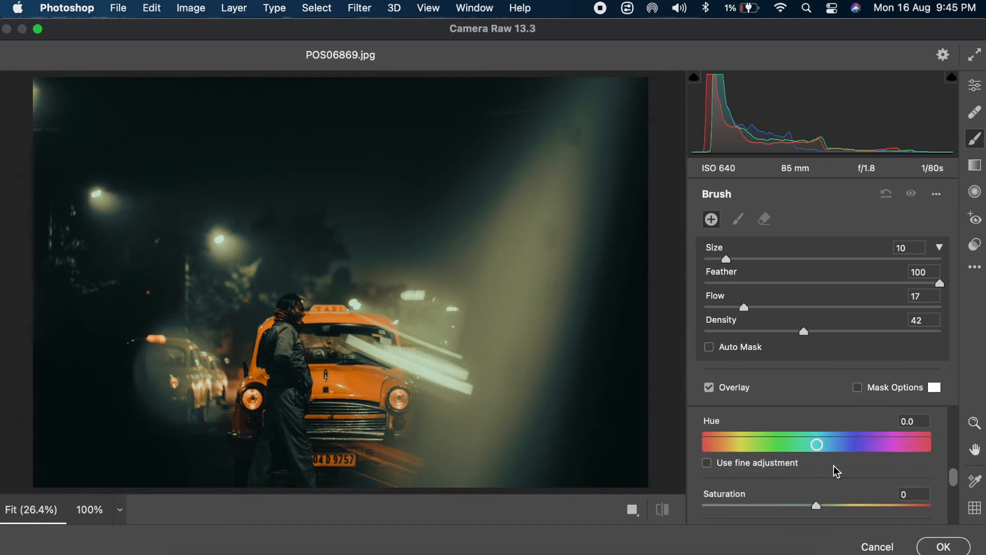
scroll(855, 505, "down", 5)
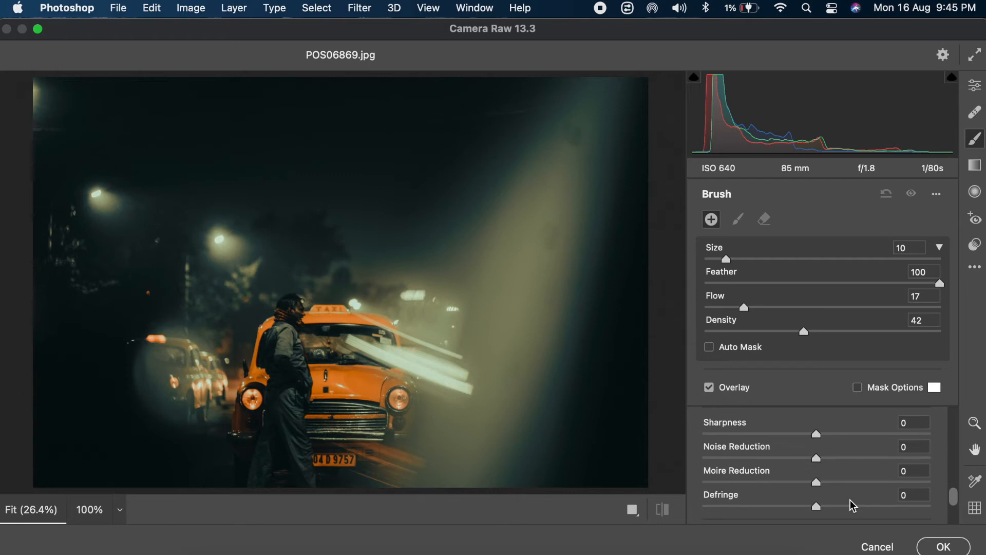
scroll(853, 505, "down", 3)
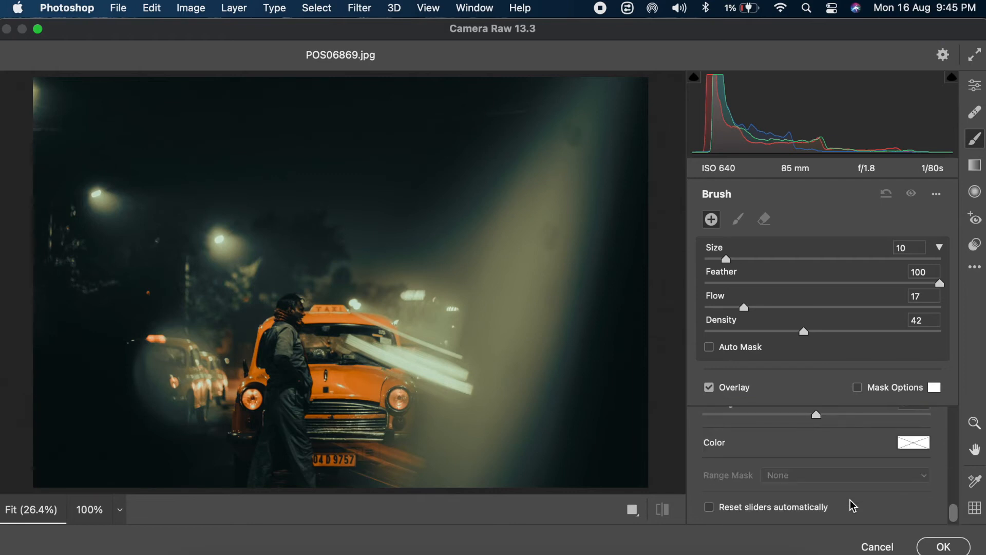
scroll(854, 506, "up", 15)
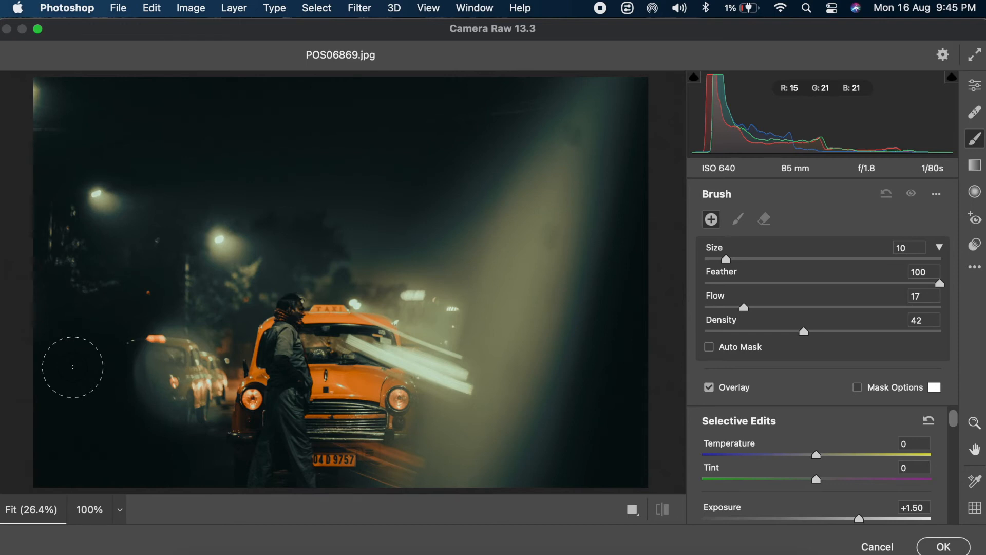
Try a size 14 haze stroke down the dark lower-left area of the photo and undo it.
key("bracketright")
key("bracketright")
key("bracketright")
key("bracketright")
mouse_move(60, 331)
left_mouse_down()
mouse_move(78, 358)
mouse_move(84, 463)
mouse_move(100, 454)
mouse_move(53, 371)
mouse_move(88, 473)
mouse_move(194, 464)
mouse_move(118, 414)
mouse_move(124, 364)
mouse_move(52, 441)
mouse_move(48, 466)
left_mouse_up()
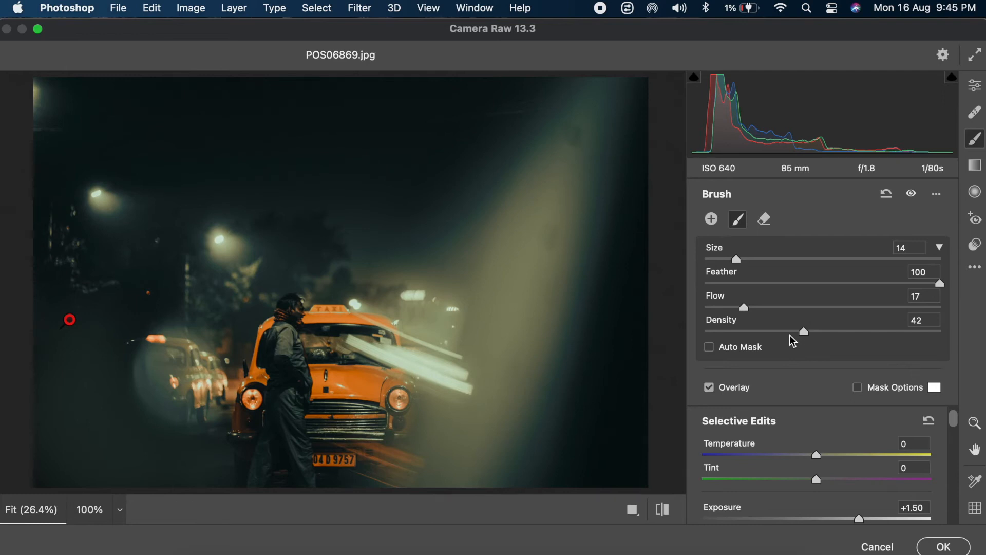
key("super+z")
Lower the brush density to 15 and paint haze over the dark lower-left area beside the distant taxis.
mouse_move(803, 332)
left_mouse_down()
mouse_move(713, 332)
mouse_move(735, 332)
left_mouse_up()
mouse_move(50, 332)
left_mouse_down()
mouse_move(81, 407)
mouse_move(61, 451)
mouse_move(195, 475)
mouse_move(29, 429)
mouse_move(39, 375)
mouse_move(149, 417)
mouse_move(128, 462)
mouse_move(127, 418)
left_mouse_up()
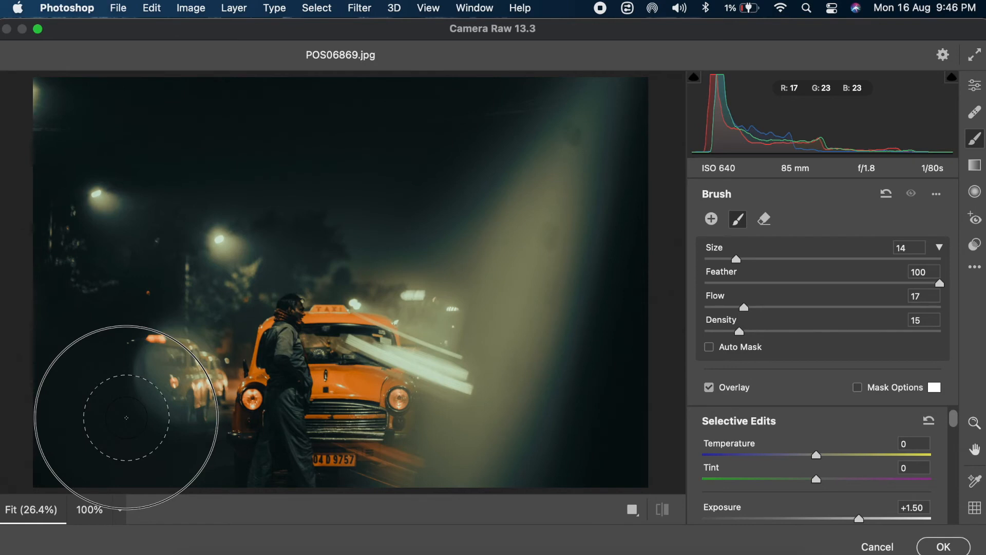
mouse_move(127, 417)
left_mouse_down()
mouse_move(22, 481)
mouse_move(82, 470)
mouse_move(100, 481)
mouse_move(95, 469)
left_mouse_up()
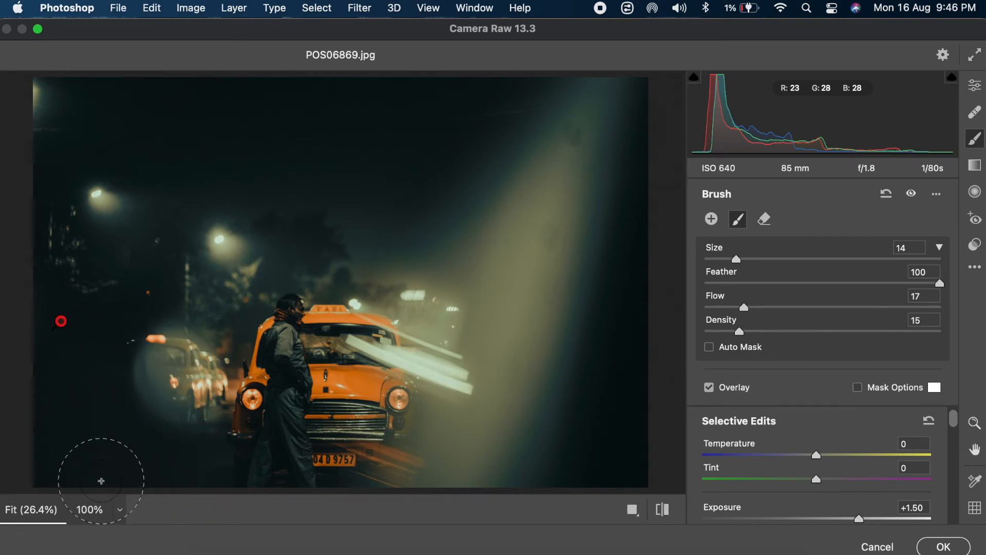
Add a new brush adjustment with size 22, flow 27 and density 36, and paint haze across the night sky.
left_click(711, 220)
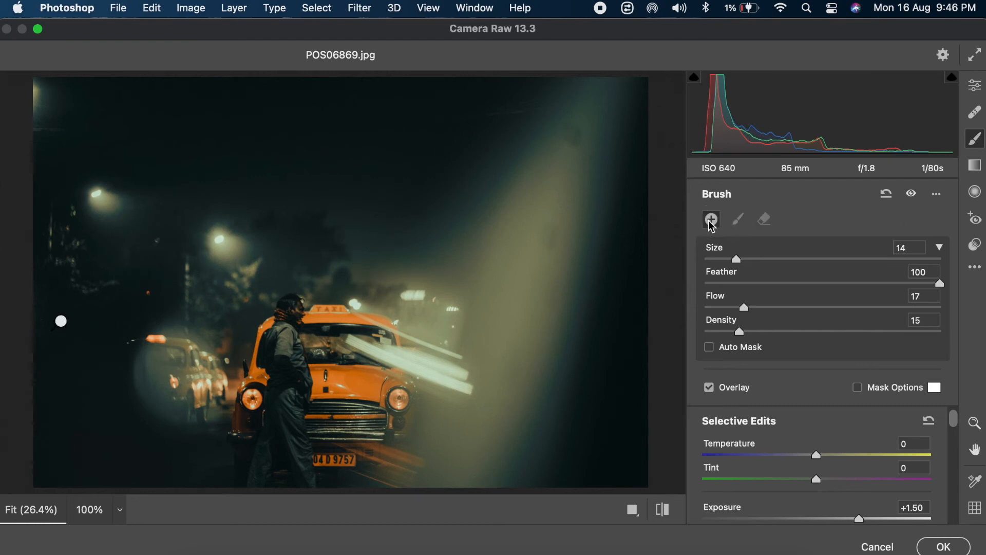
left_click(791, 331)
left_click(767, 308)
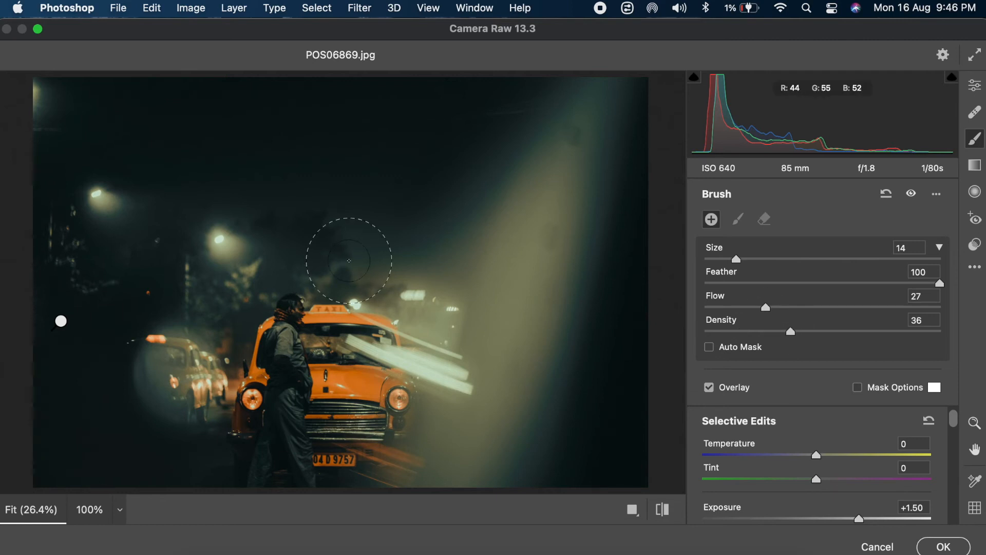
key("bracketright")
key("bracketright")
key("bracketright")
key("bracketright")
mouse_move(220, 128)
left_mouse_down()
mouse_move(117, 243)
mouse_move(437, 134)
mouse_move(453, 153)
mouse_move(327, 198)
mouse_move(343, 214)
mouse_move(402, 208)
mouse_move(136, 223)
mouse_move(462, 204)
mouse_move(432, 201)
mouse_move(599, 172)
mouse_move(567, 135)
mouse_move(590, 131)
mouse_move(548, 143)
mouse_move(156, 152)
mouse_move(38, 93)
mouse_move(15, 115)
mouse_move(33, 182)
mouse_move(21, 231)
mouse_move(33, 275)
mouse_move(69, 296)
mouse_move(106, 284)
mouse_move(156, 221)
left_mouse_up()
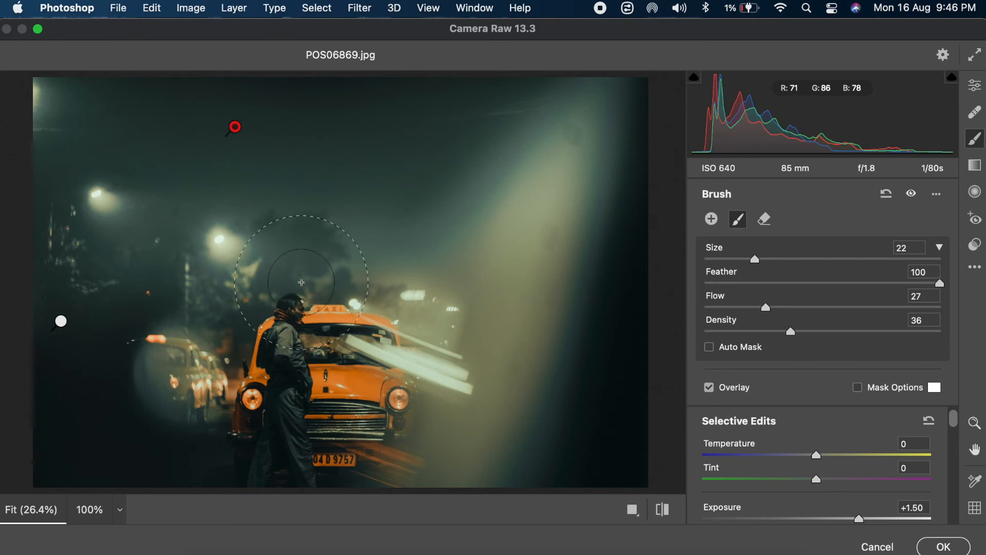
Erase the sky haze from the man's head and the taxi's windshield with a size 6, flow 23 eraser.
key("alt")
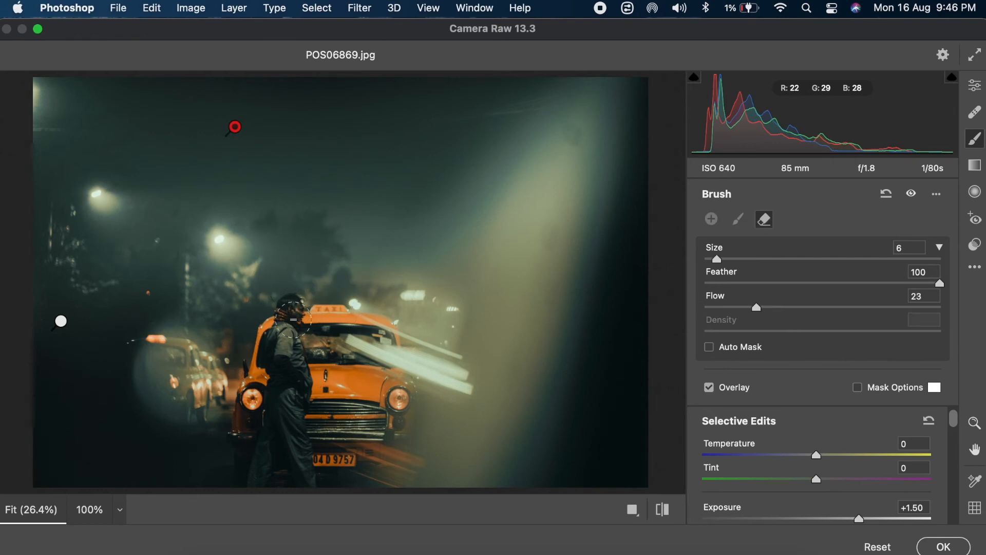
mouse_move(295, 311)
left_mouse_down()
mouse_move(282, 350)
mouse_move(330, 338)
mouse_move(290, 359)
mouse_move(329, 350)
mouse_move(276, 372)
mouse_move(334, 353)
mouse_move(316, 365)
mouse_move(324, 328)
left_mouse_up()
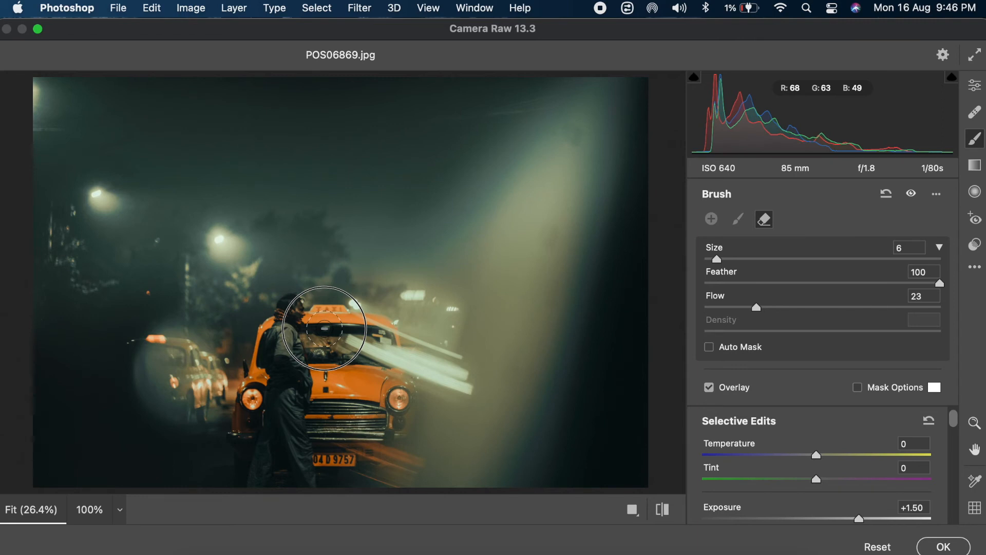
key("alt")
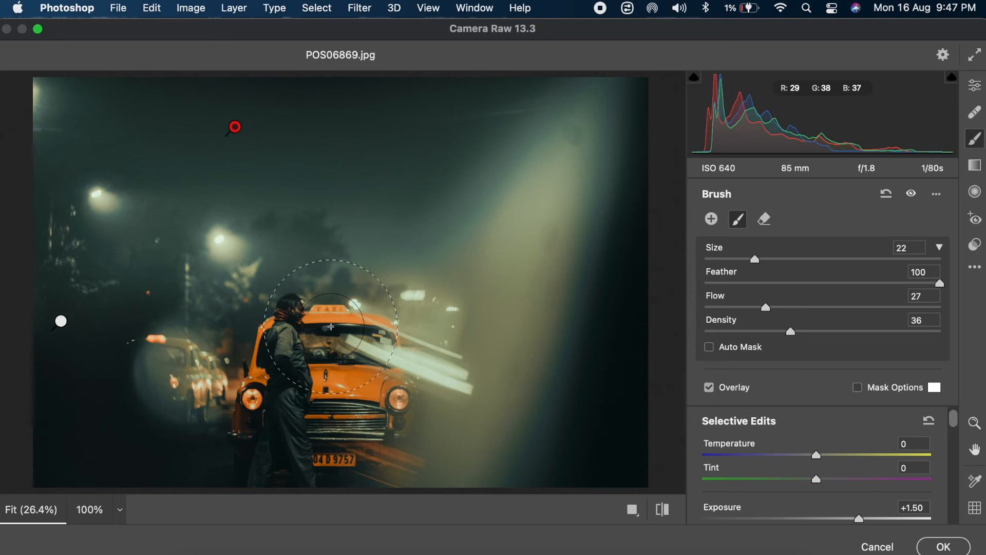
Add a new brush adjustment with size 12 and paint haze beneath the two street lamps, toward the distant taxis and the standing man.
left_click(711, 219)
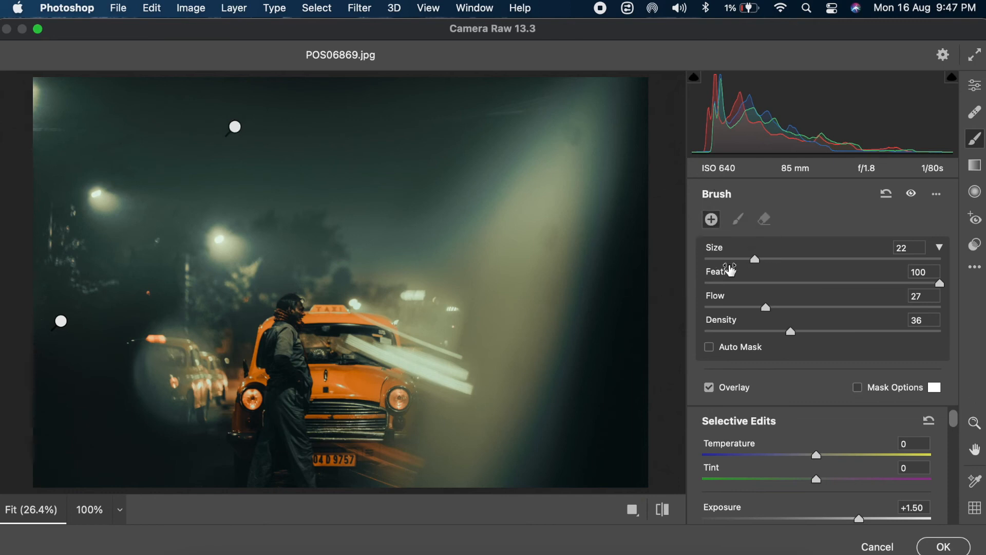
key("bracketleft")
key("bracketleft")
key("bracketleft")
key("bracketleft")
key("bracketleft")
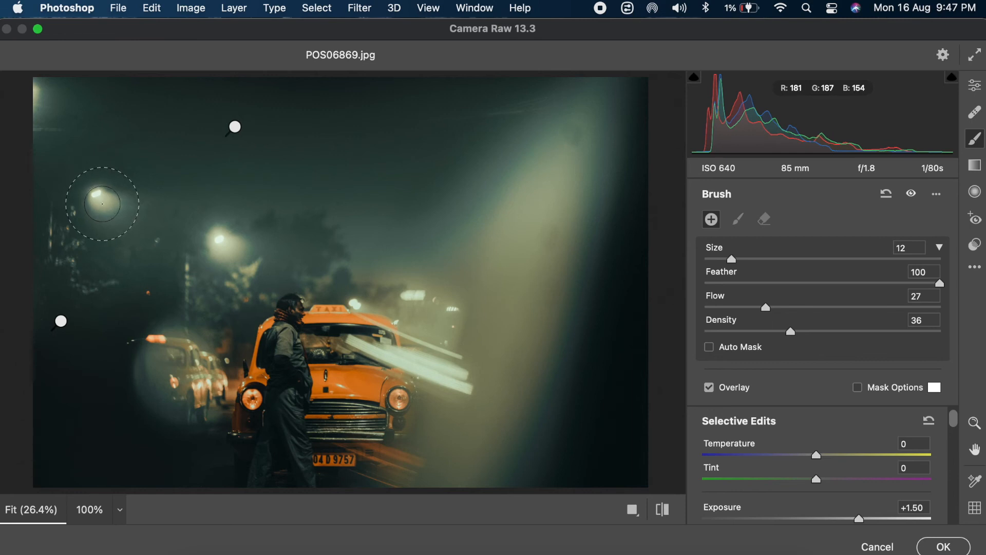
left_click(102, 204)
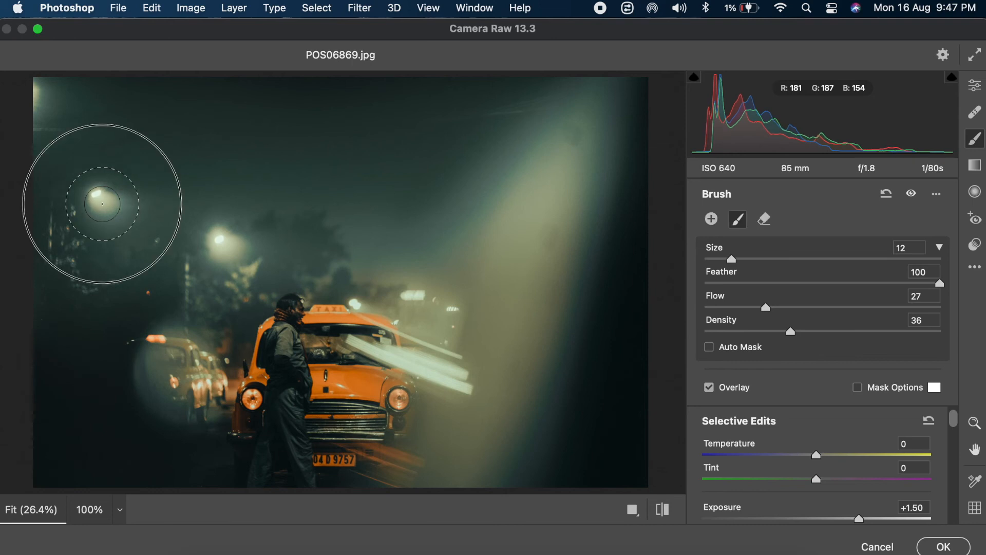
left_click_drag(102, 204, 192, 328)
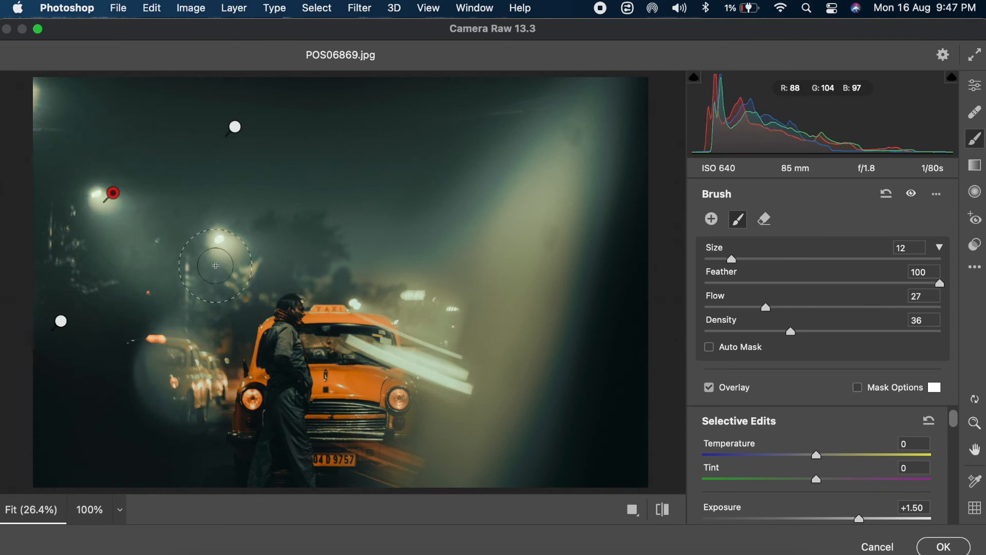
mouse_move(215, 265)
left_mouse_down()
mouse_move(212, 255)
mouse_move(264, 295)
left_mouse_up()
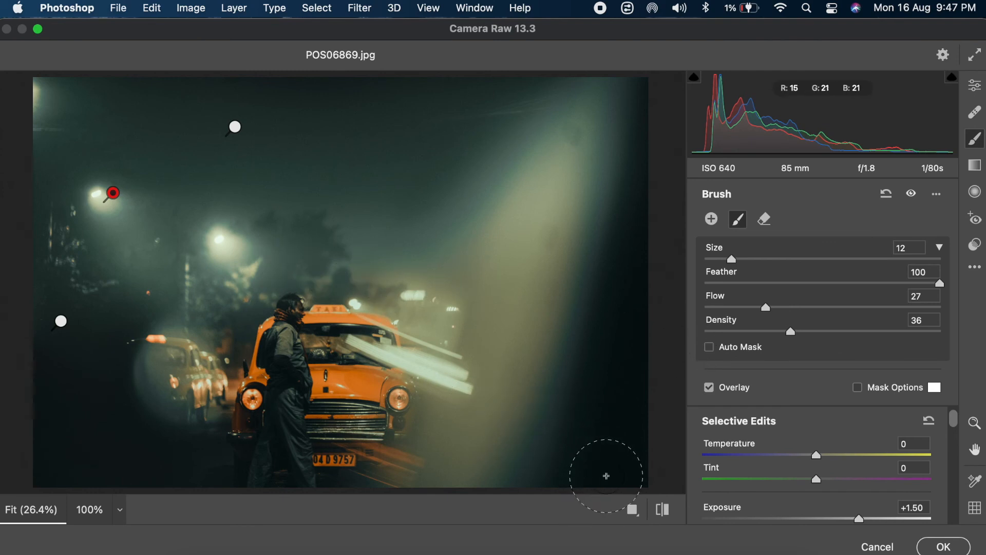
Show the before and after views side by side, and set the street-lamp brush's Contrast to -88 and Highlights to +59.
left_click(631, 505)
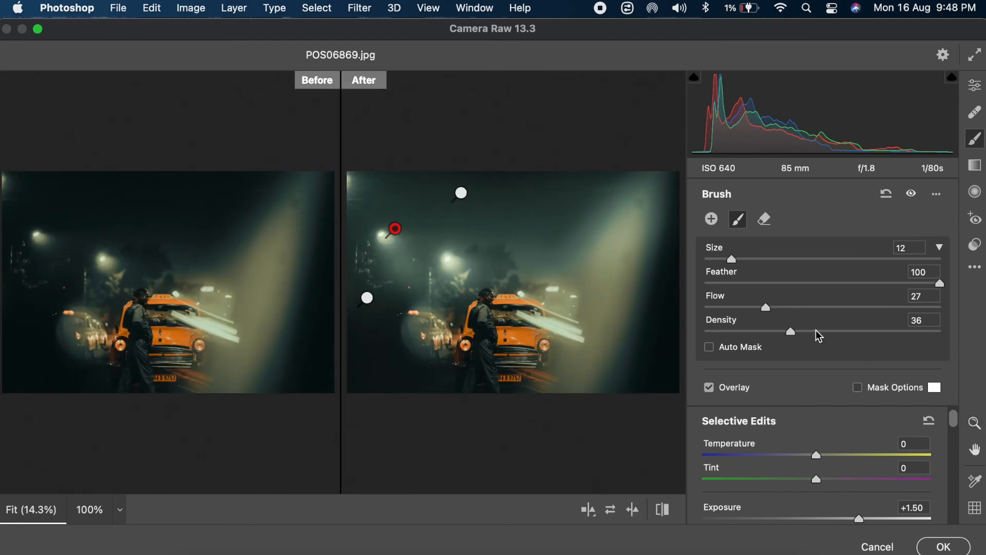
scroll(838, 453, "down", 3)
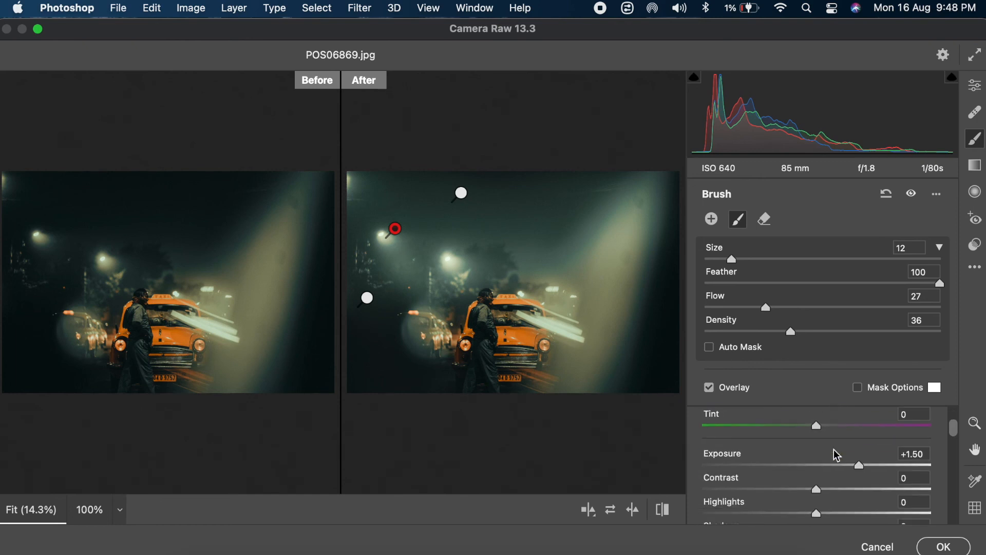
left_click_drag(862, 471, 866, 469)
left_click_drag(816, 489, 717, 489)
scroll(781, 487, "down", 3)
double_click(811, 473)
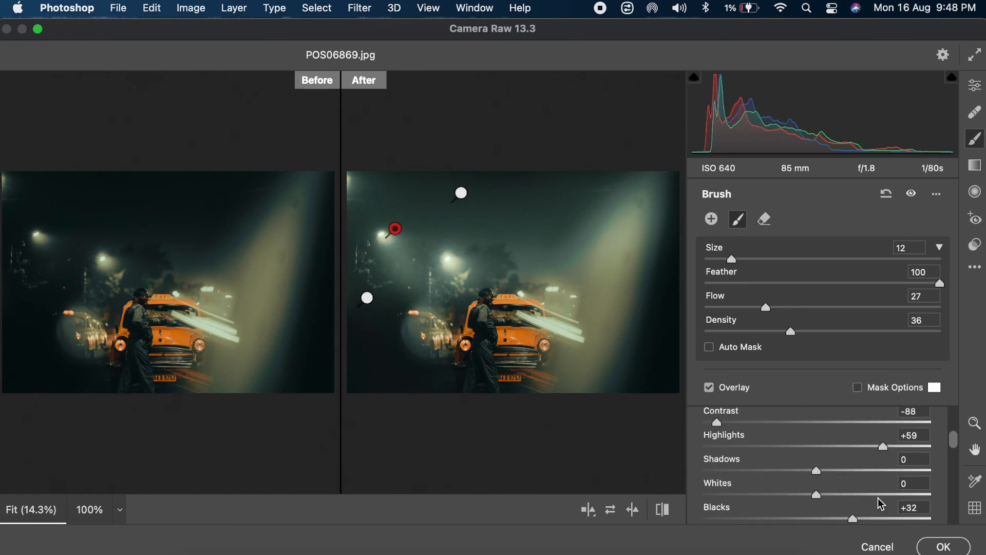
Shift the street-lamp brush's Hue to +21.4, set its Saturation to +100, and try a further hue shift toward blue.
scroll(882, 504, "down", 5)
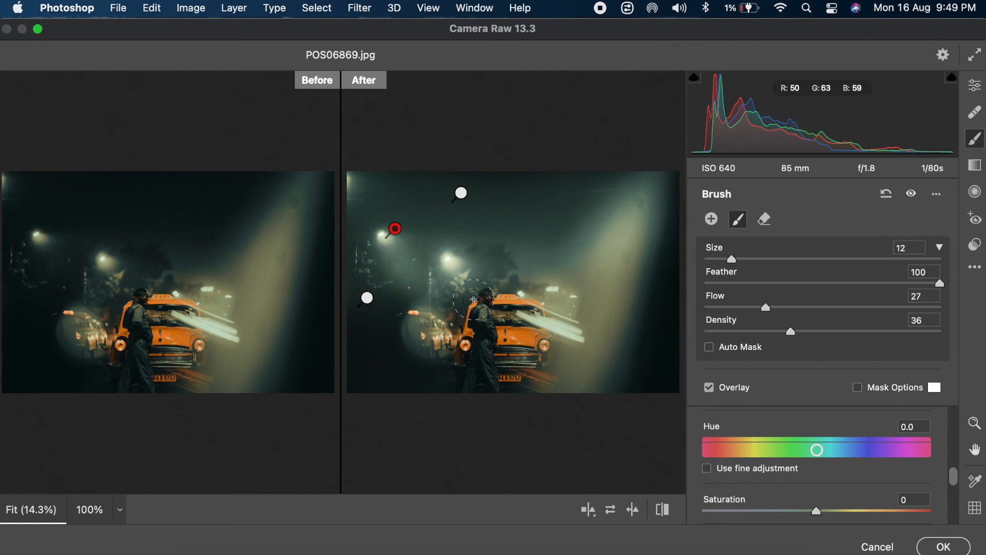
left_click_drag(817, 450, 831, 451)
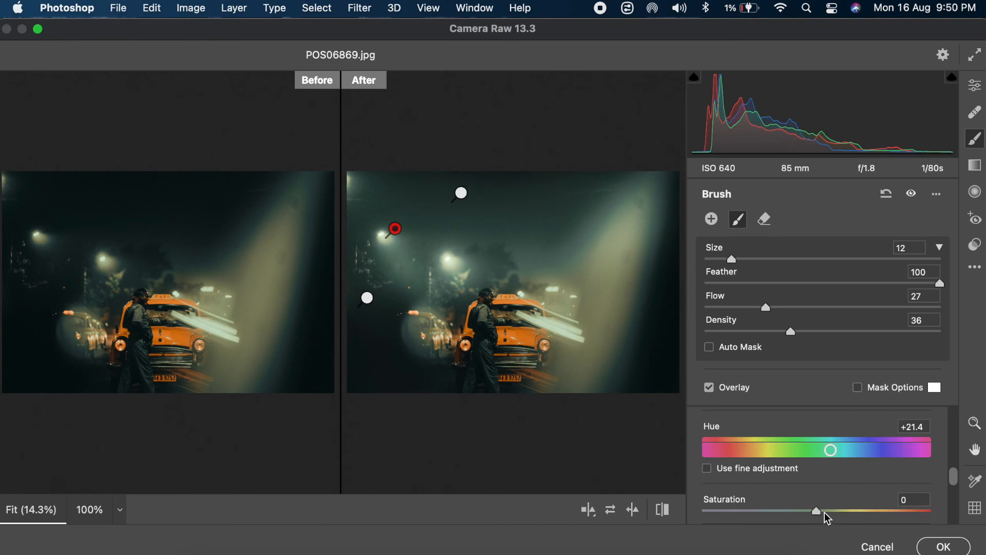
left_click_drag(817, 511, 931, 511)
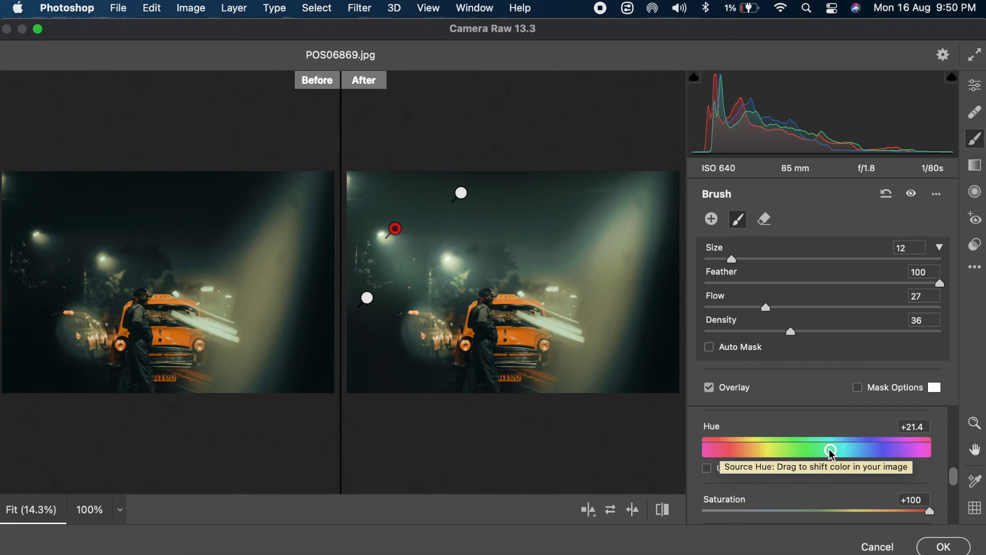
mouse_move(830, 451)
left_mouse_down()
mouse_move(900, 454)
mouse_move(879, 456)
left_mouse_up()
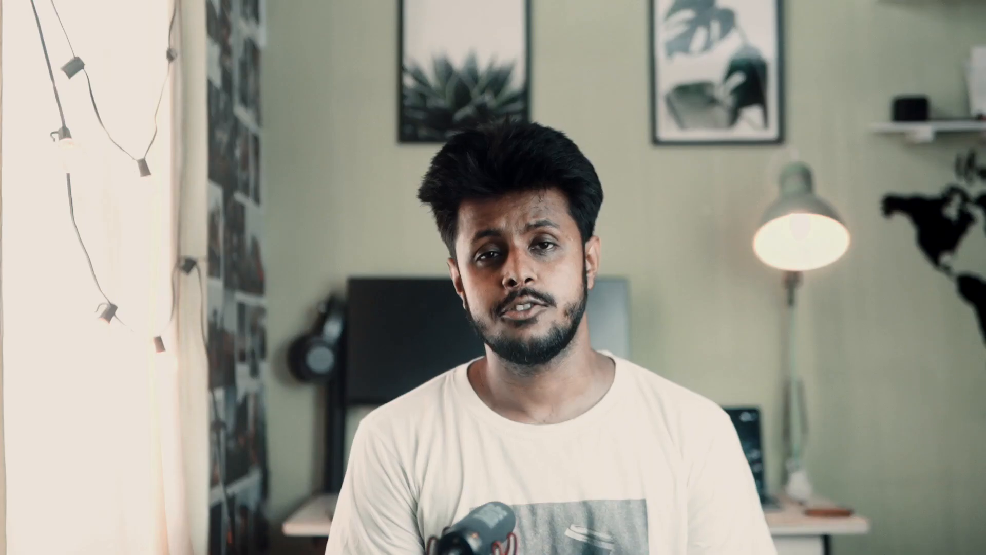